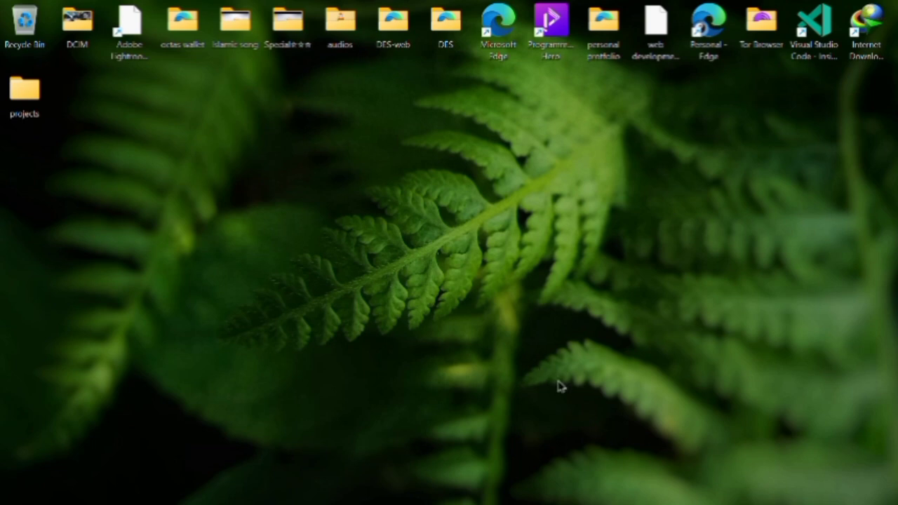
- Open Microsoft Edge and search the web for "my android emulator"
mouse_move(507, 500)
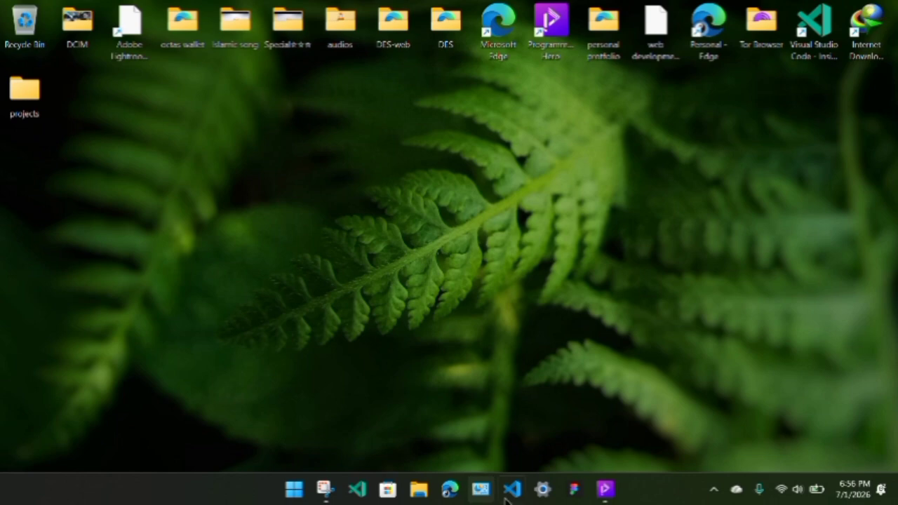
left_click(450, 489)
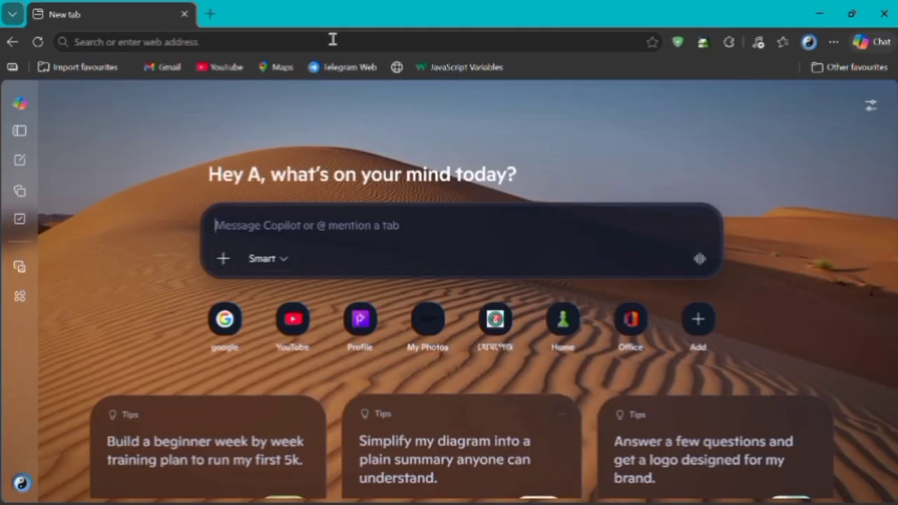
left_click(260, 41)
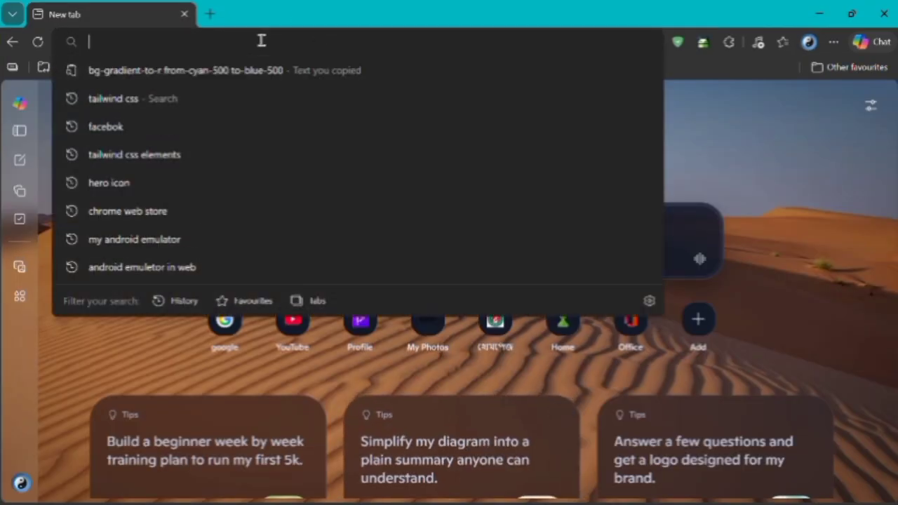
type("my android emulator")
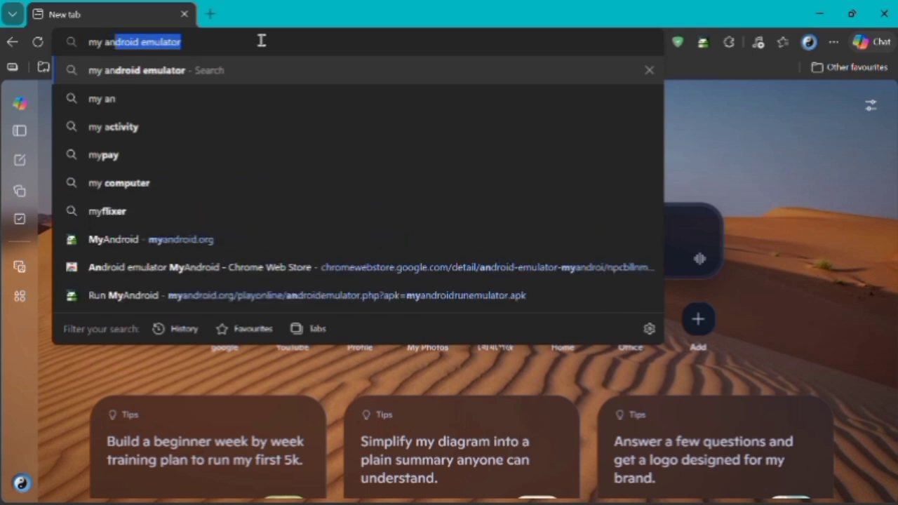
key("Tab")
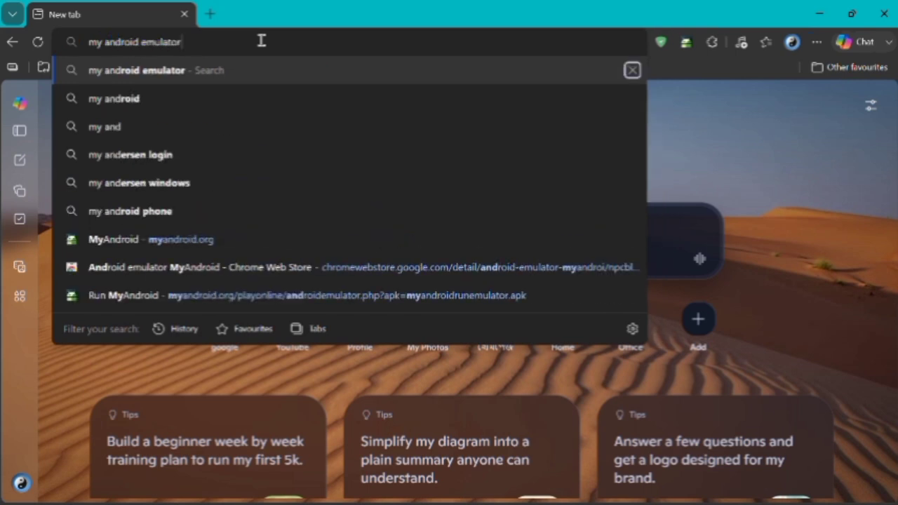
key("Return")
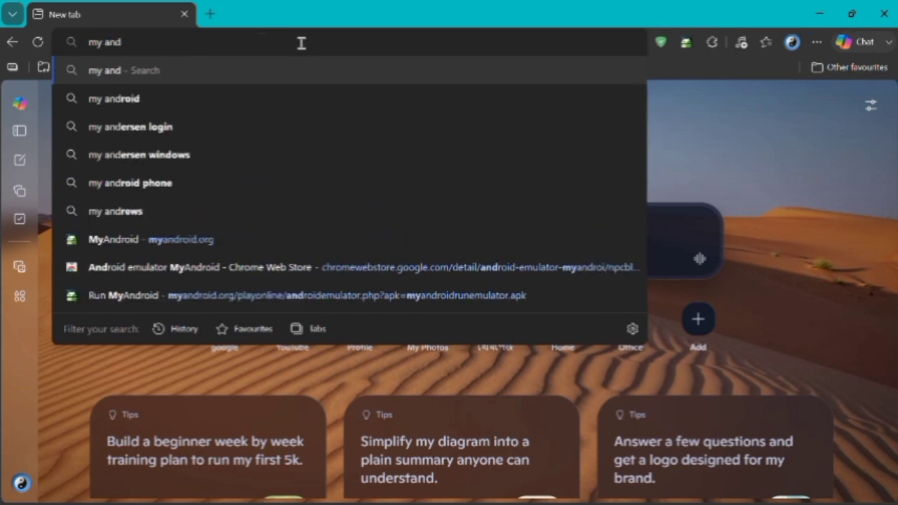
type("r")
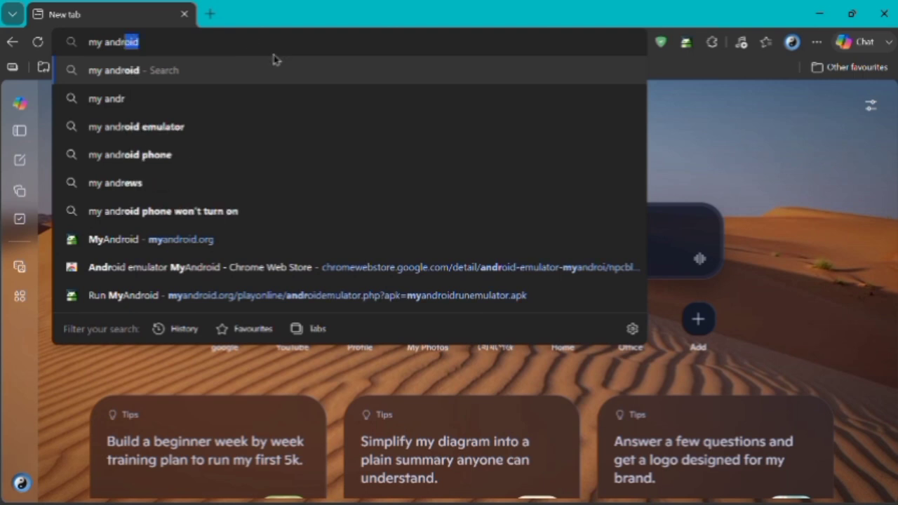
left_click(187, 128)
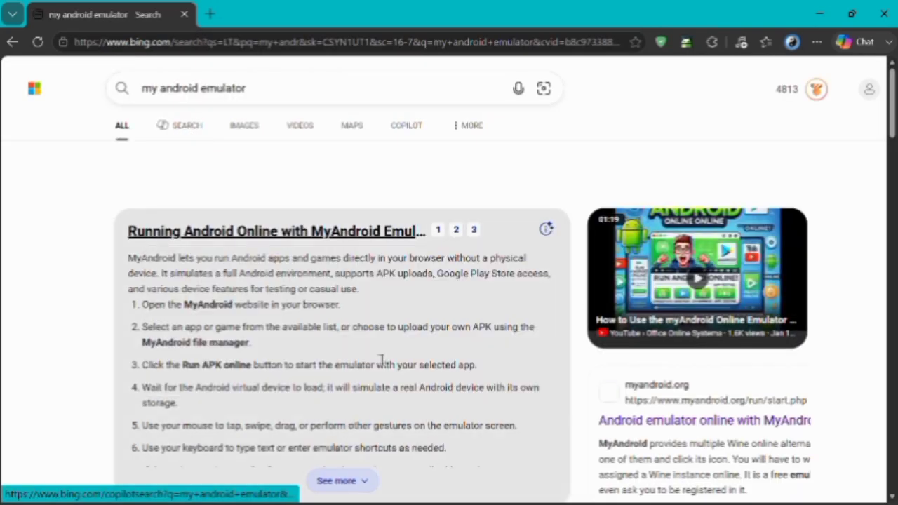
- Open the "Android online games & apps with MyAndroid" result from myandroid.org and look over the emulator options on its homepage
scroll(321, 387, "down", 4)
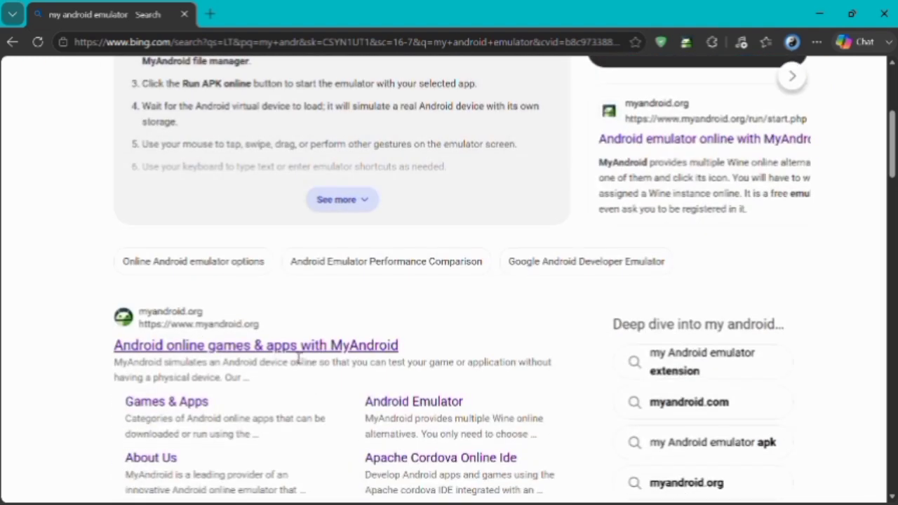
scroll(243, 358, "down", 1)
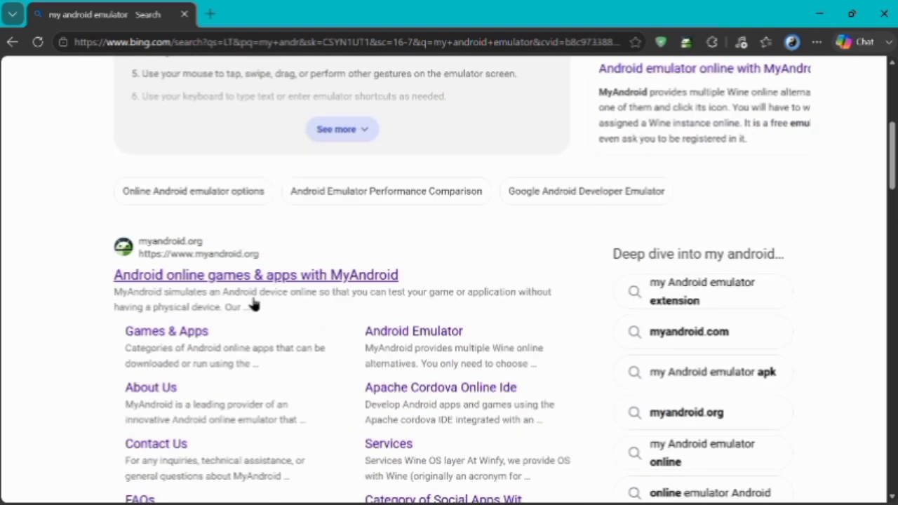
left_click(255, 277)
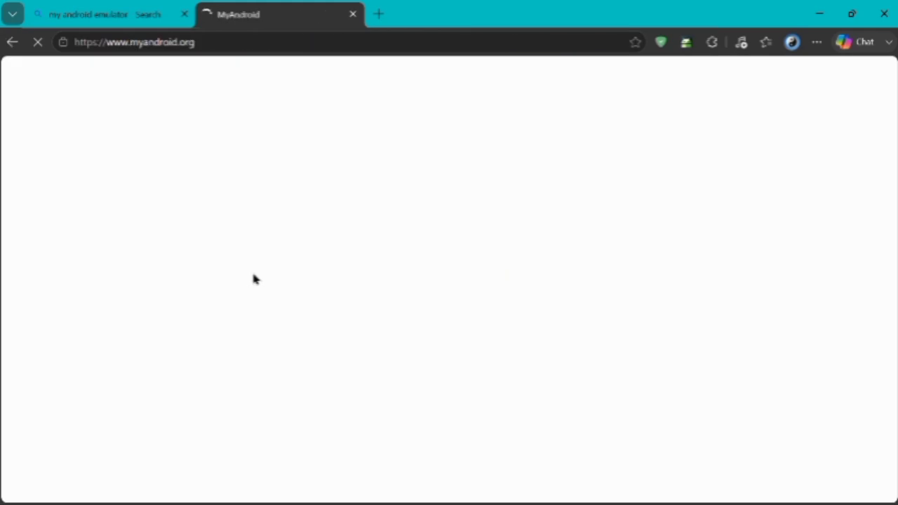
scroll(325, 458, "down", 1)
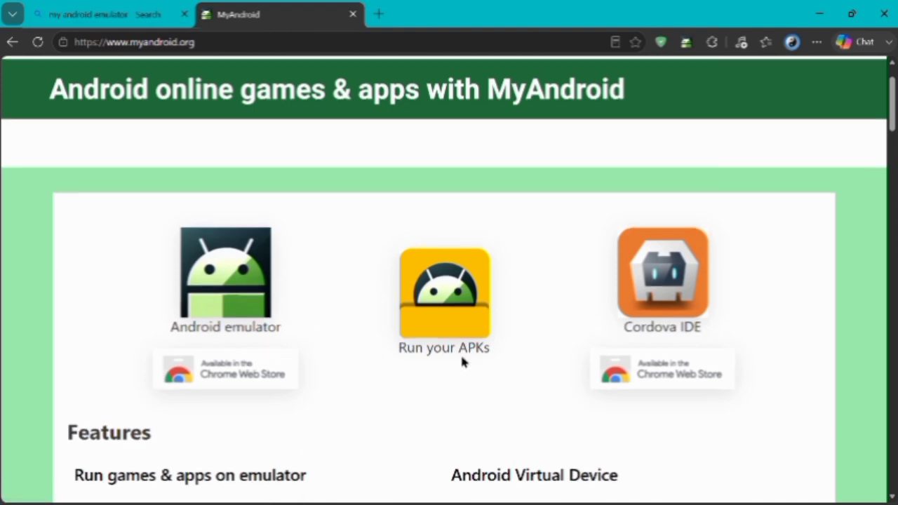
scroll(342, 349, "up", 1)
mouse_move(260, 385)
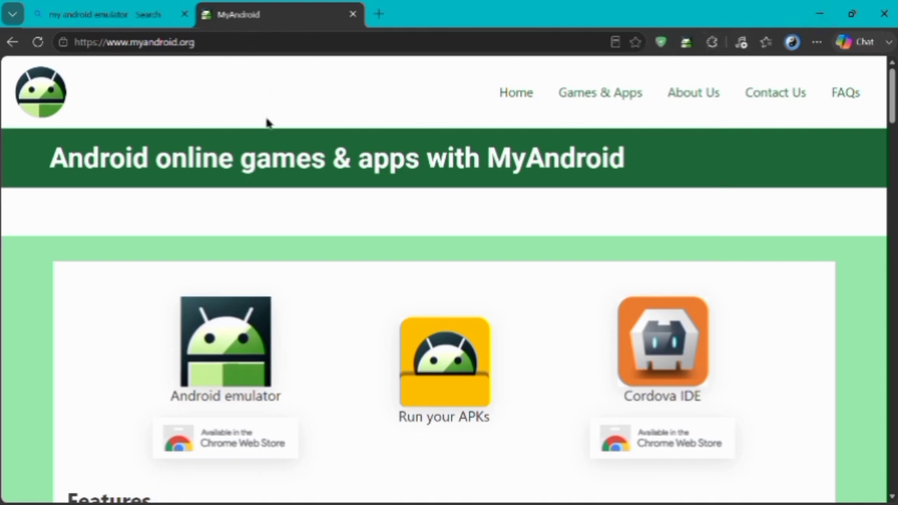
- Search the web for the Chrome Web Store and open its site at chromewebstore.google.com
left_click_drag(204, 42, 70, 42)
key("BackSpace")
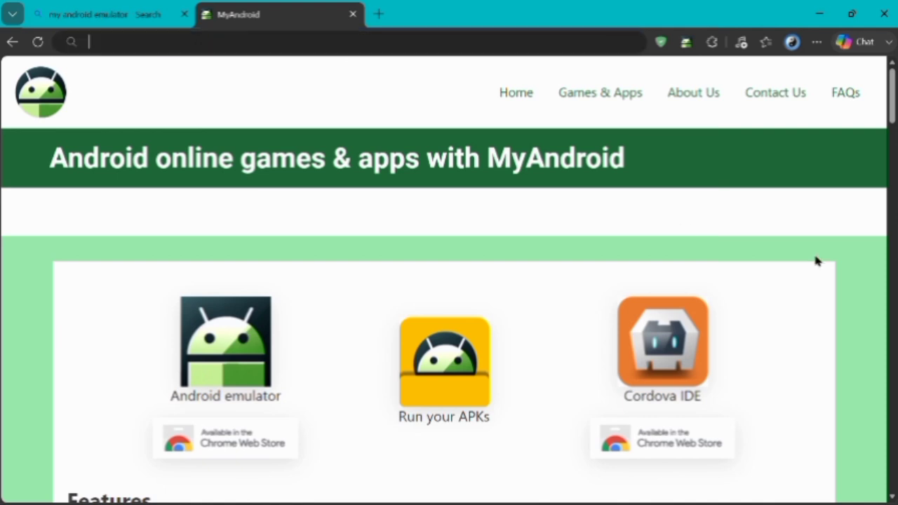
type("chro")
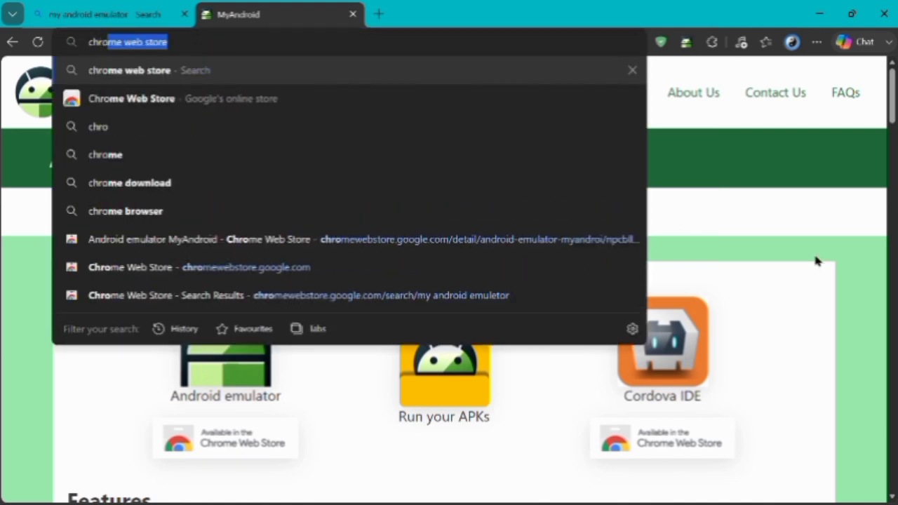
type("me")
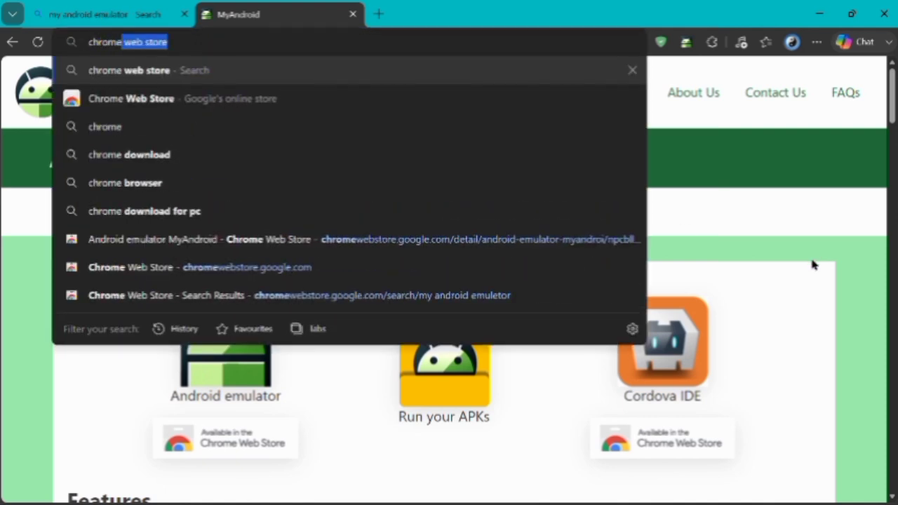
left_click(195, 105)
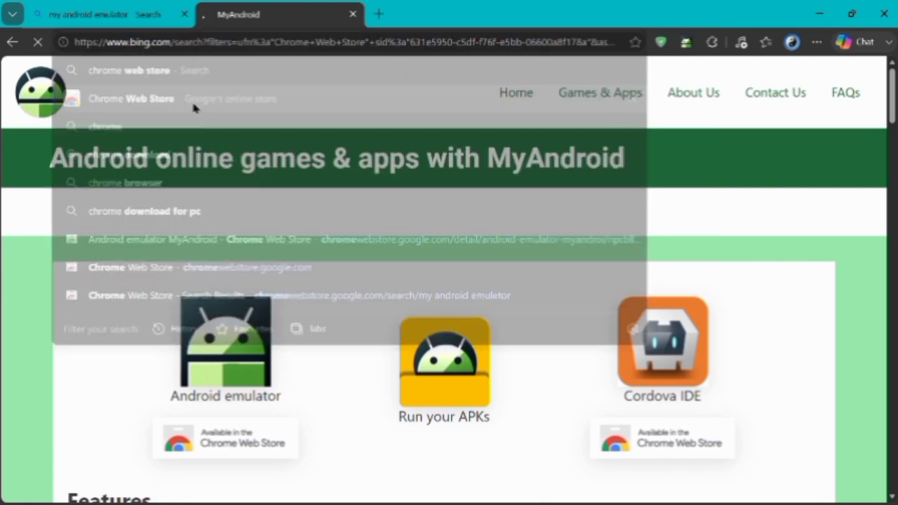
scroll(211, 246, "down", 3)
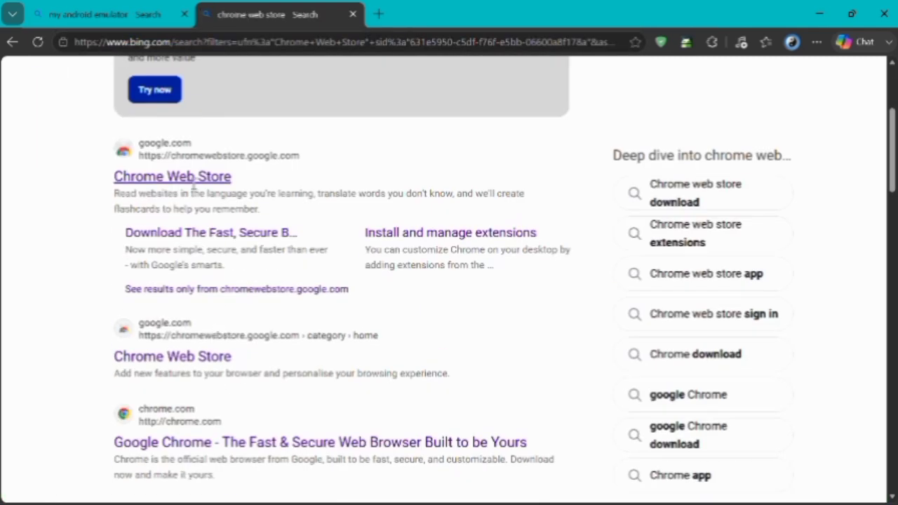
left_click(174, 176)
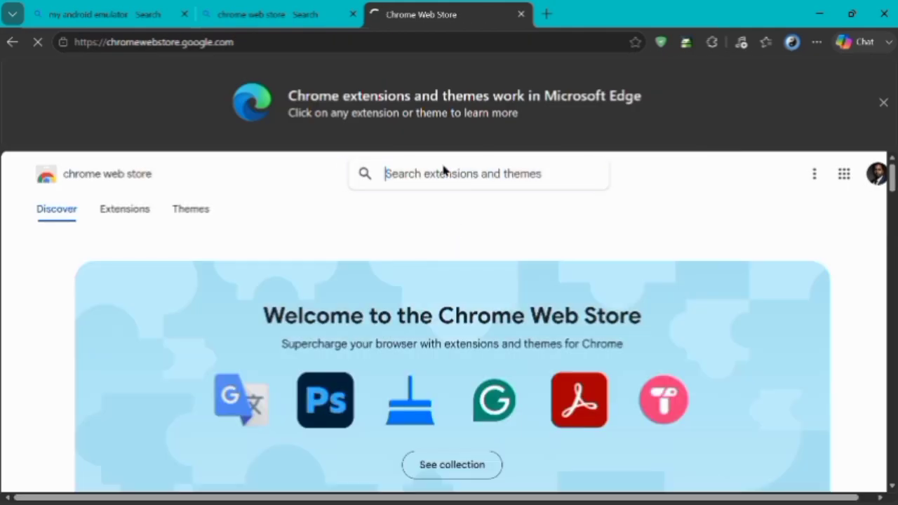
- Search the Chrome Web Store for "my android emulator"
type("m")
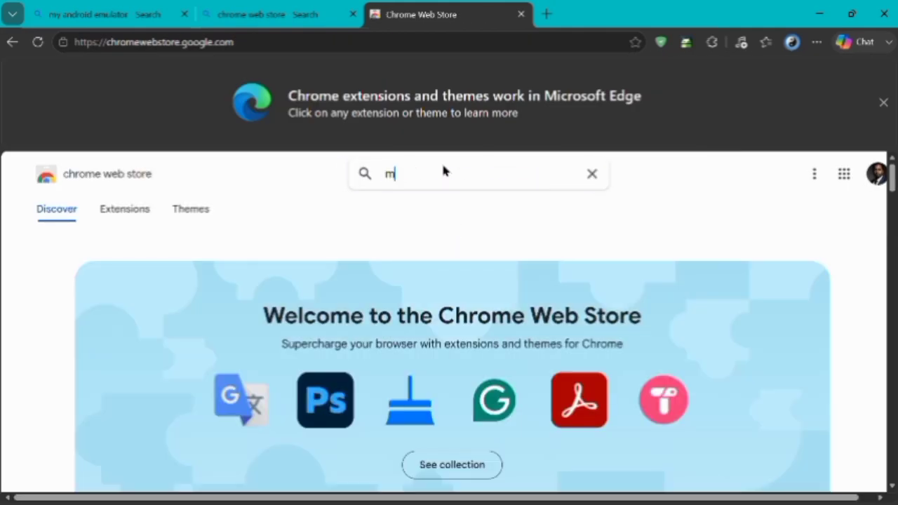
type("y a")
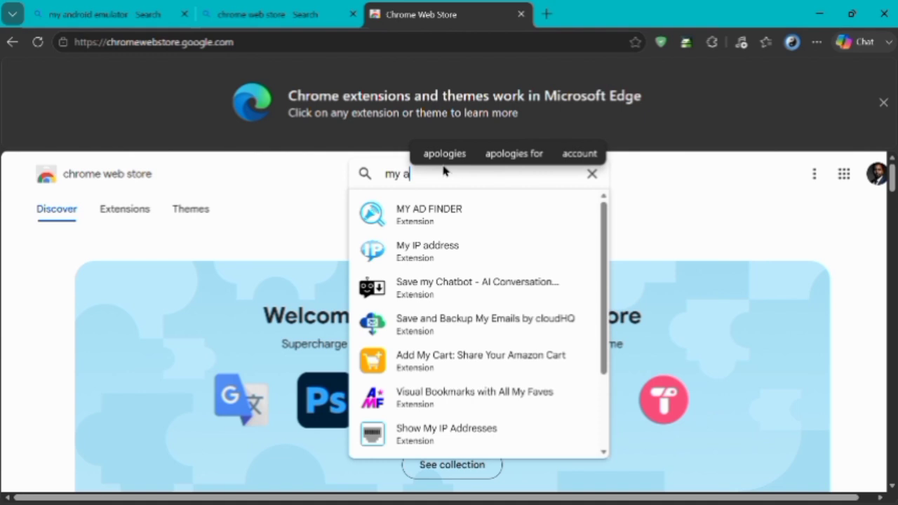
type("ndro")
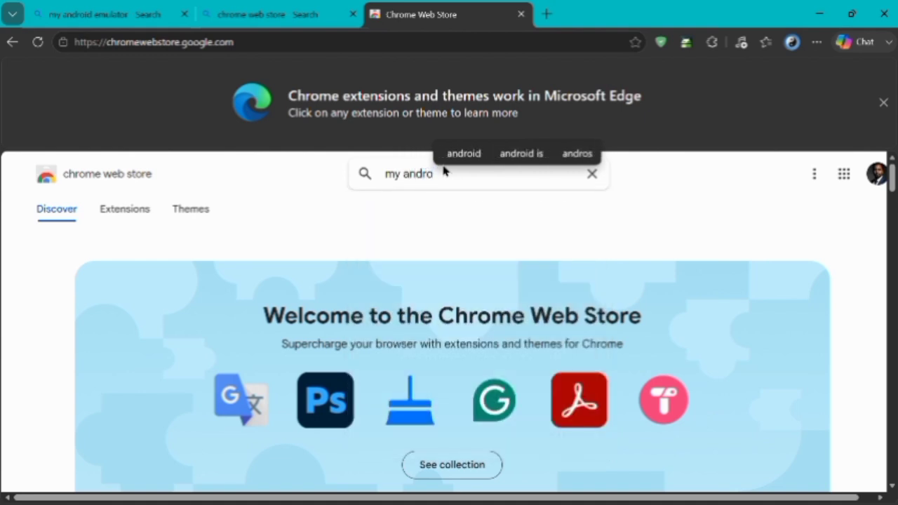
type("id")
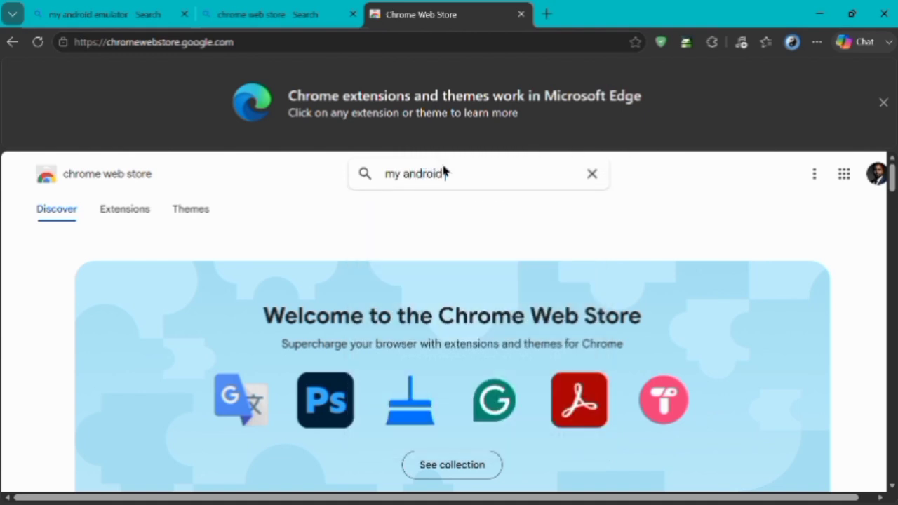
type(" emu")
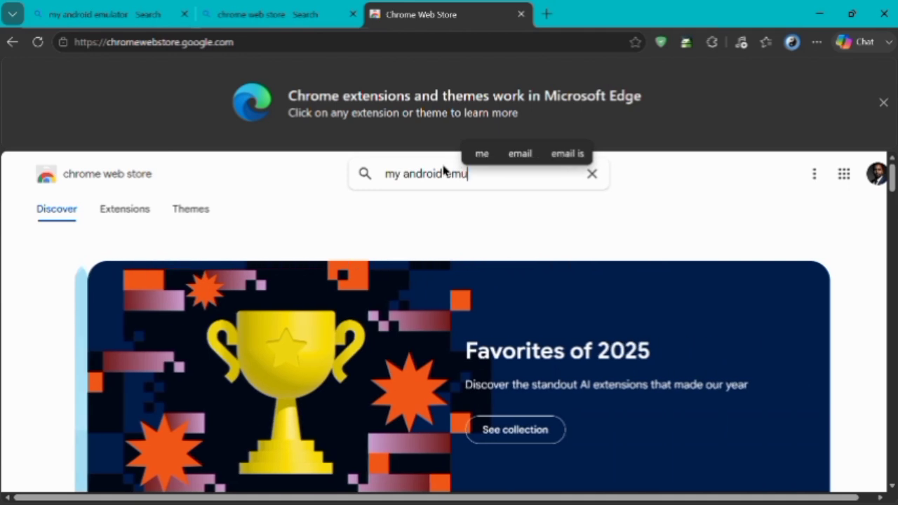
type("l")
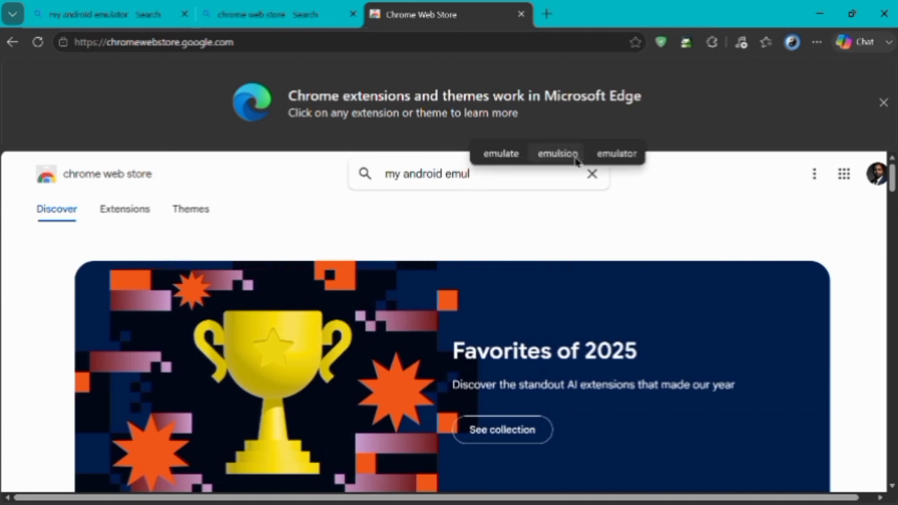
left_click(614, 153)
key("Return")
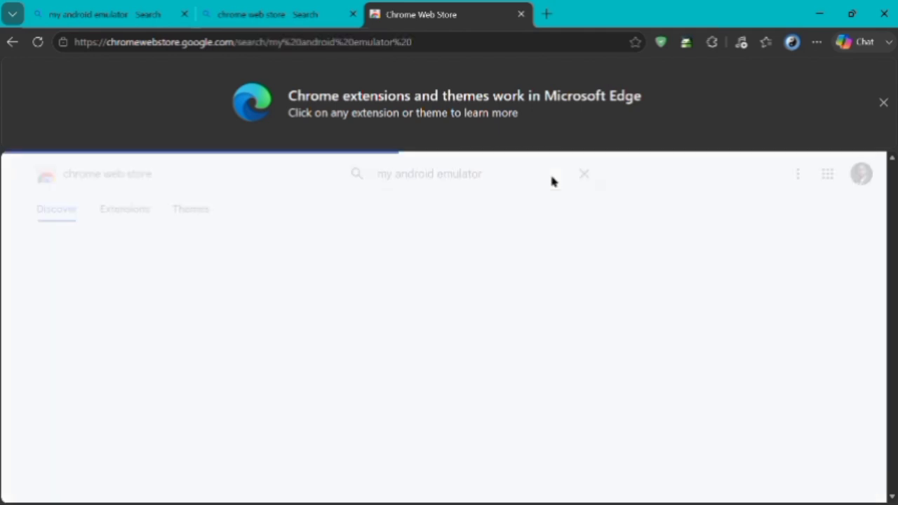
- Open the Android emulator MyAndroid listing, look through its page, and check the browser's list of installed extensions
left_click(508, 278)
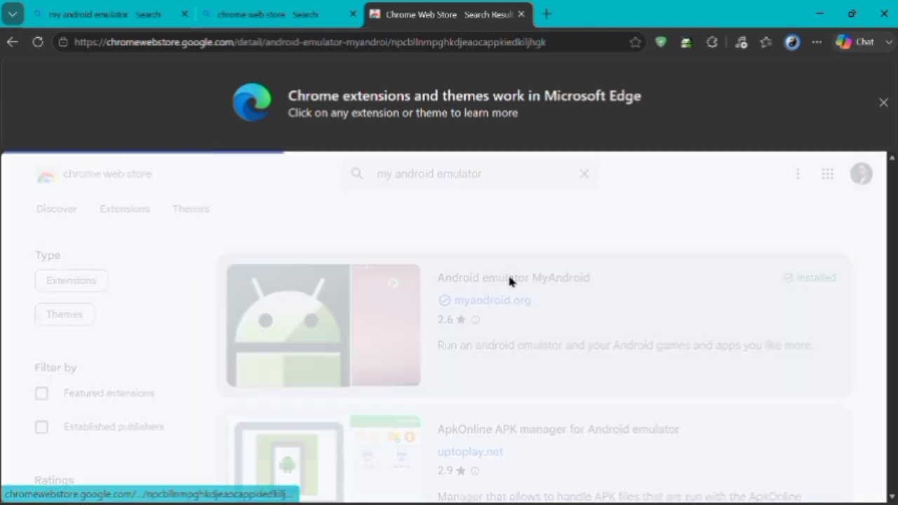
scroll(514, 402, "down", 3)
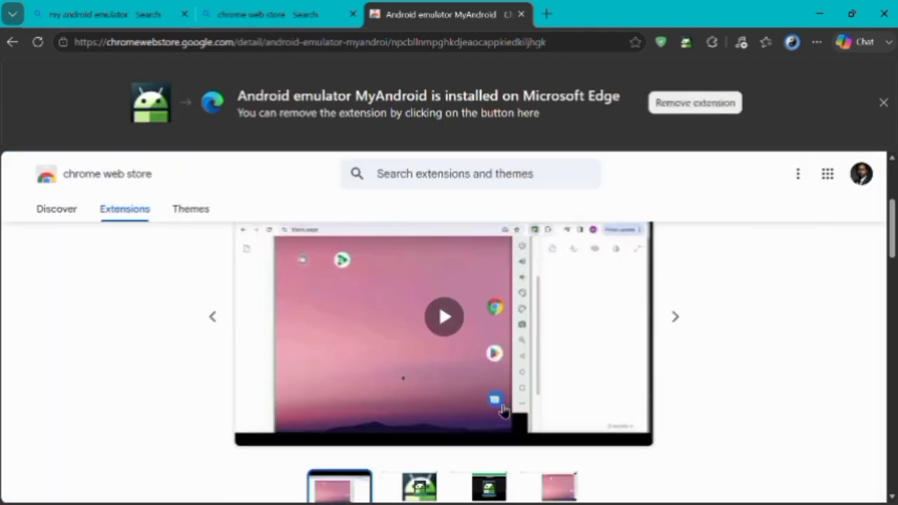
scroll(572, 255, "up", 3)
scroll(583, 235, "down", 3)
scroll(505, 301, "up", 3)
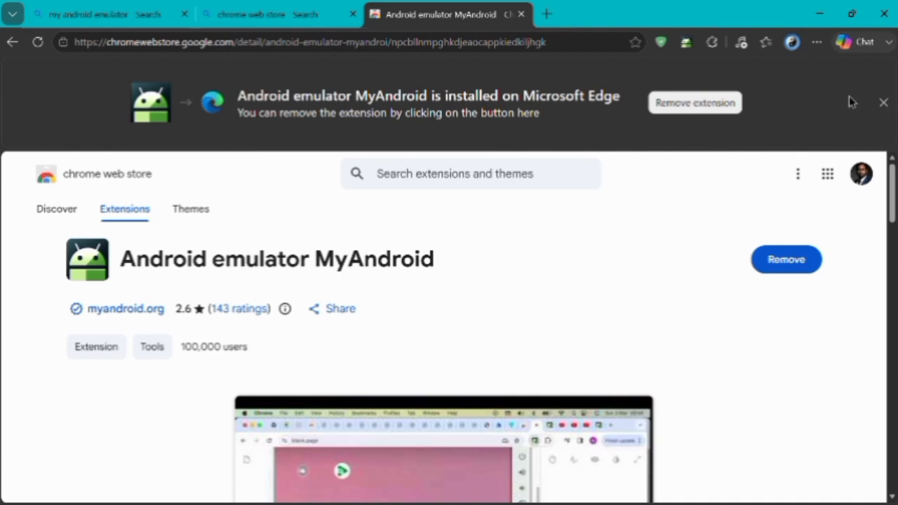
left_click(713, 44)
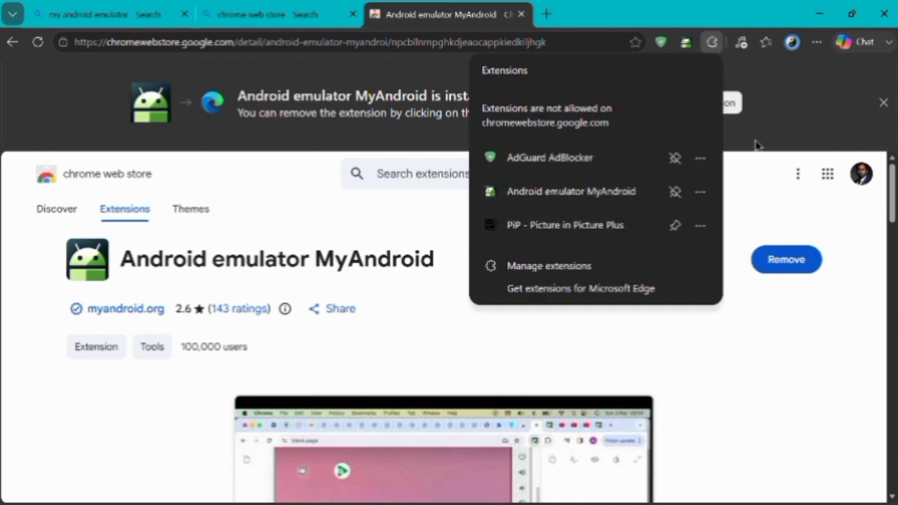
left_click(819, 149)
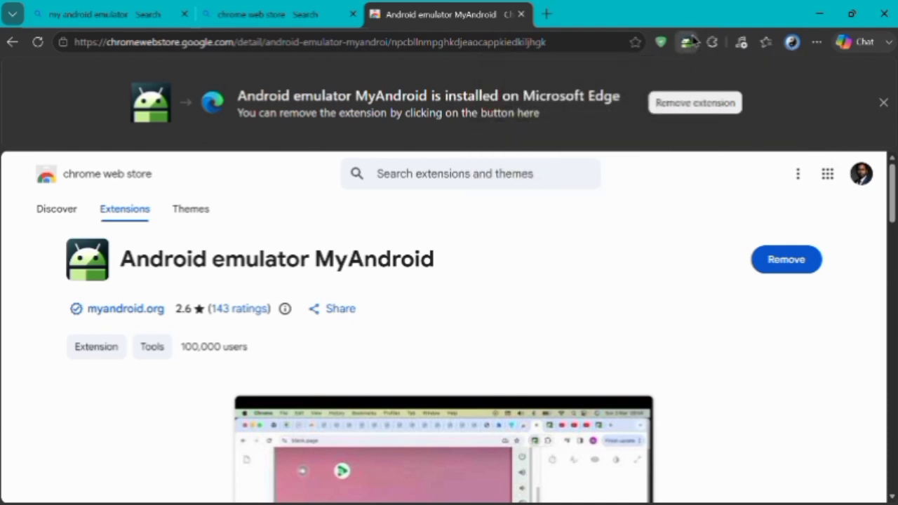
- Launch the Android emulator MyAndroid extension, enter it and start the emulator
left_click(690, 43)
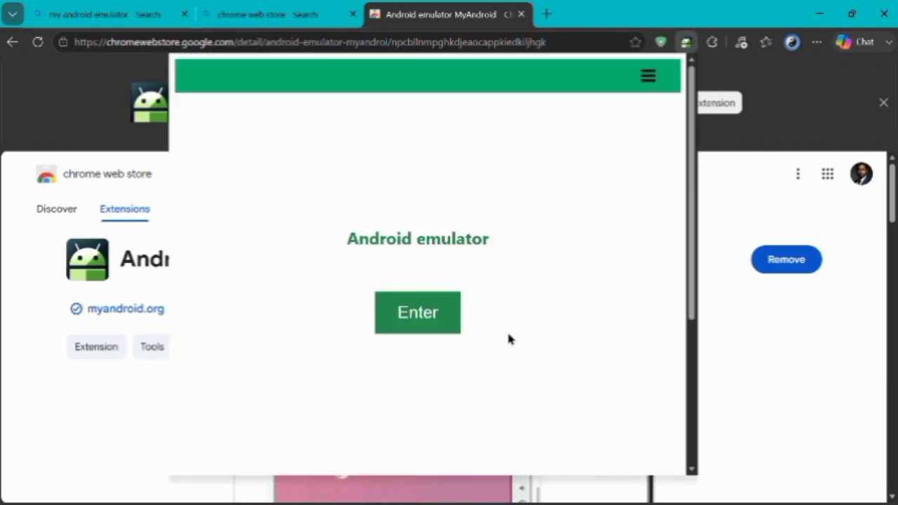
left_click(451, 322)
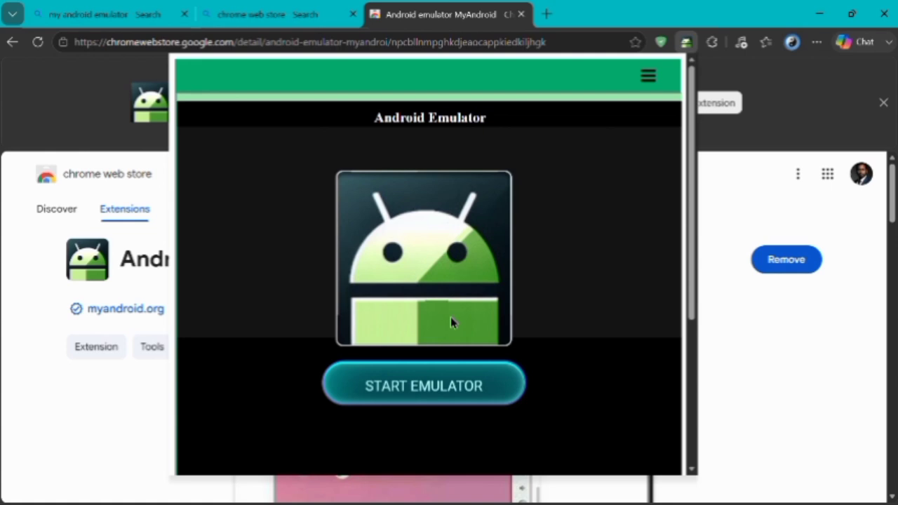
left_click(379, 380)
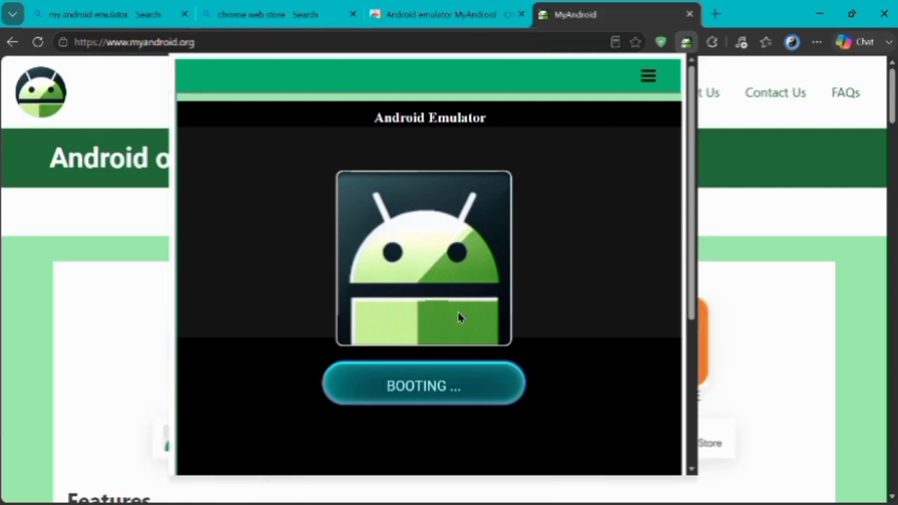
left_click(477, 392)
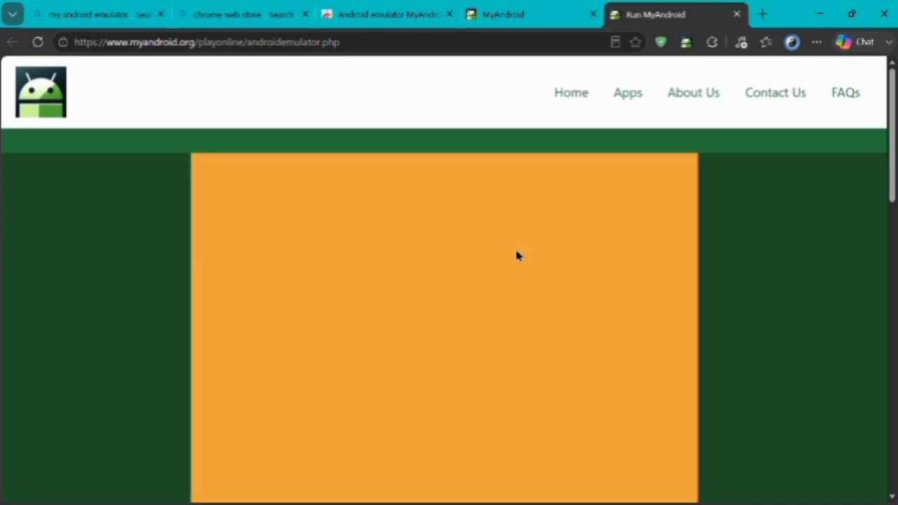
- Enter the ready Android emulator and remove the Calendar widget from its home screen
scroll(517, 256, "down", 2)
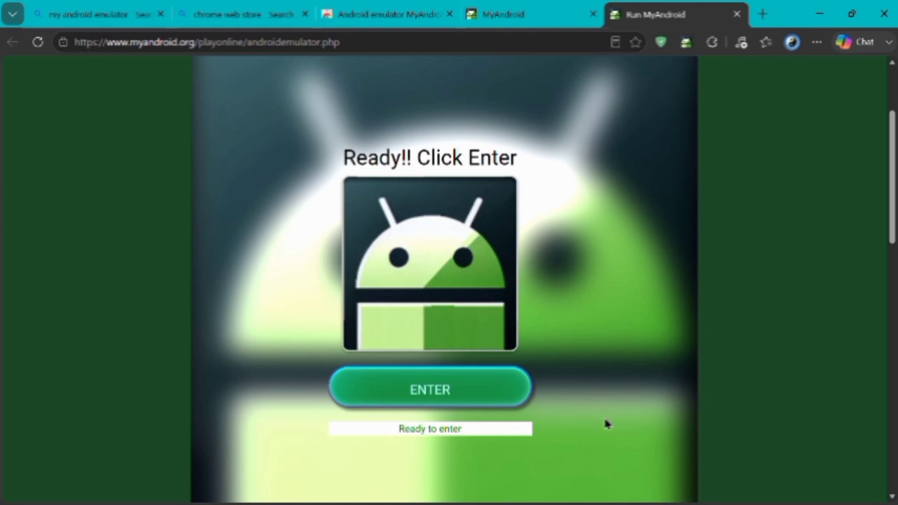
left_click(472, 399)
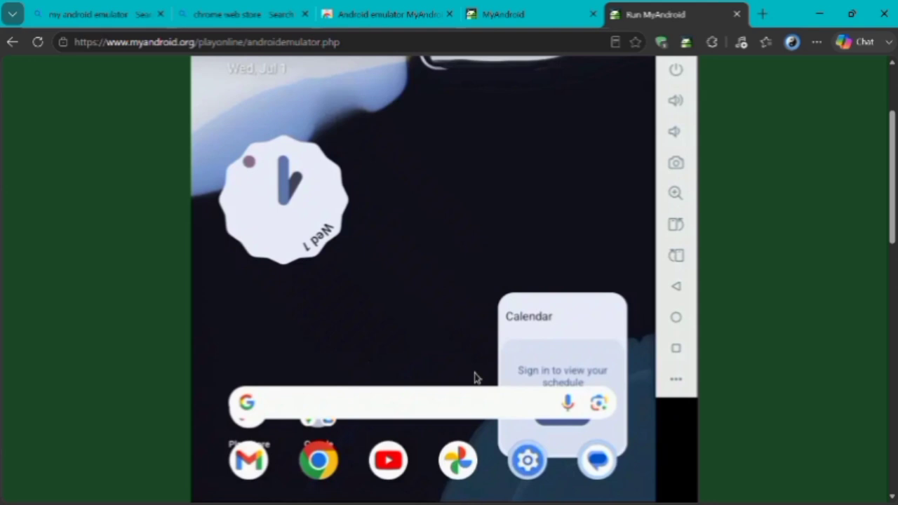
left_click_drag(475, 373, 539, 325)
left_click_drag(390, 246, 416, 288)
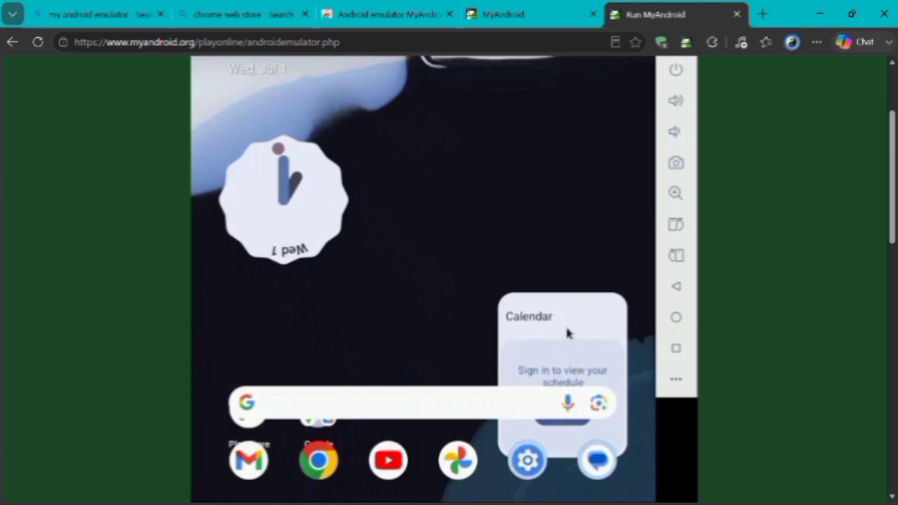
left_click_drag(567, 331, 421, 57)
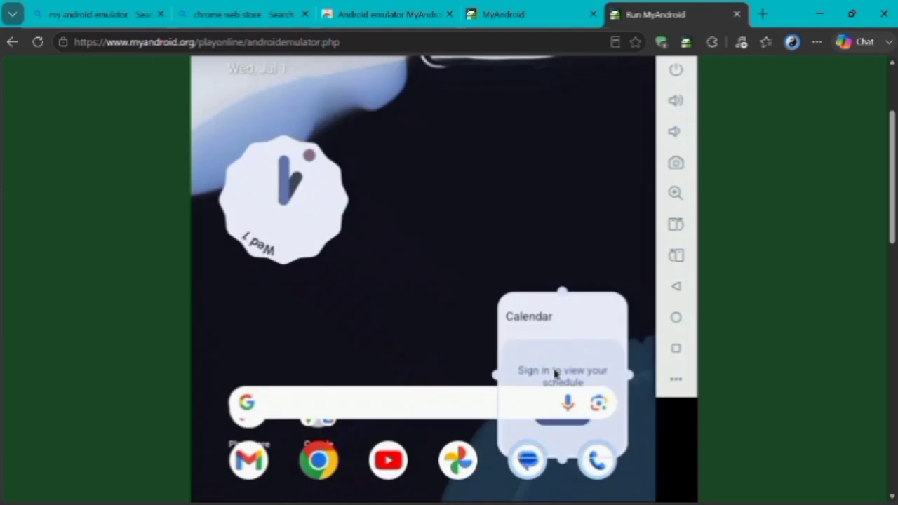
left_click_drag(569, 326, 431, 65)
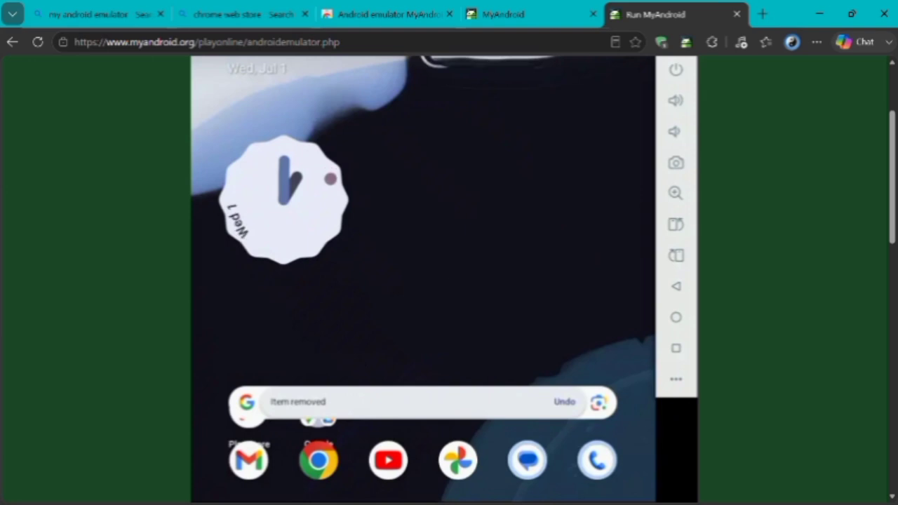
- Open the Settings app from the emulator's full app list and look through its settings categories
scroll(520, 372, "down", 5)
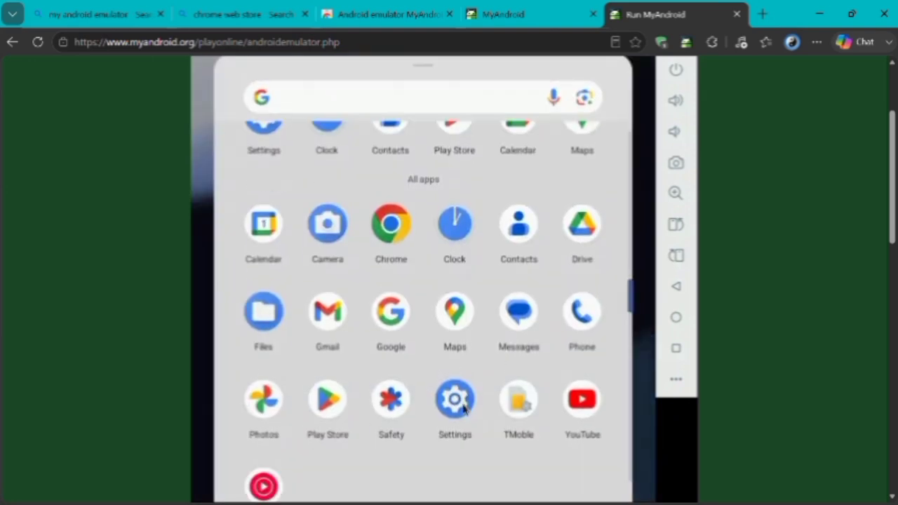
left_click(461, 377)
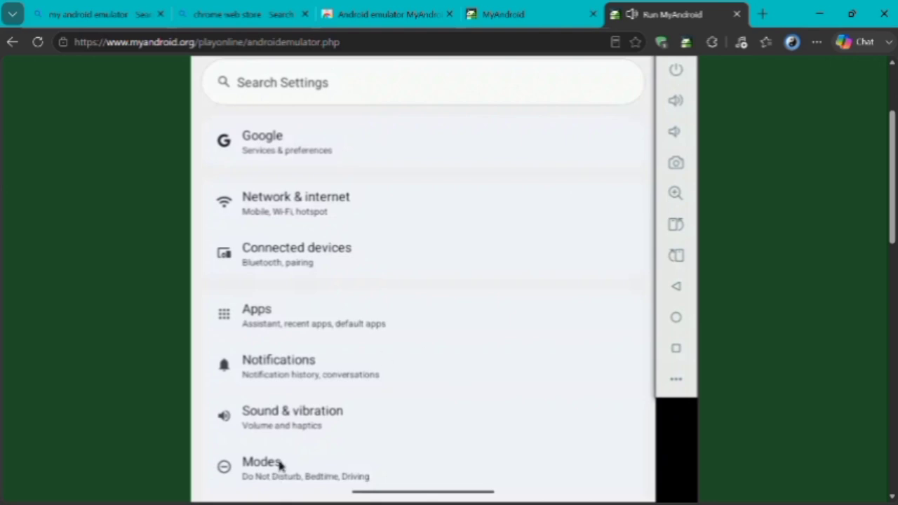
scroll(311, 436, "down", 5)
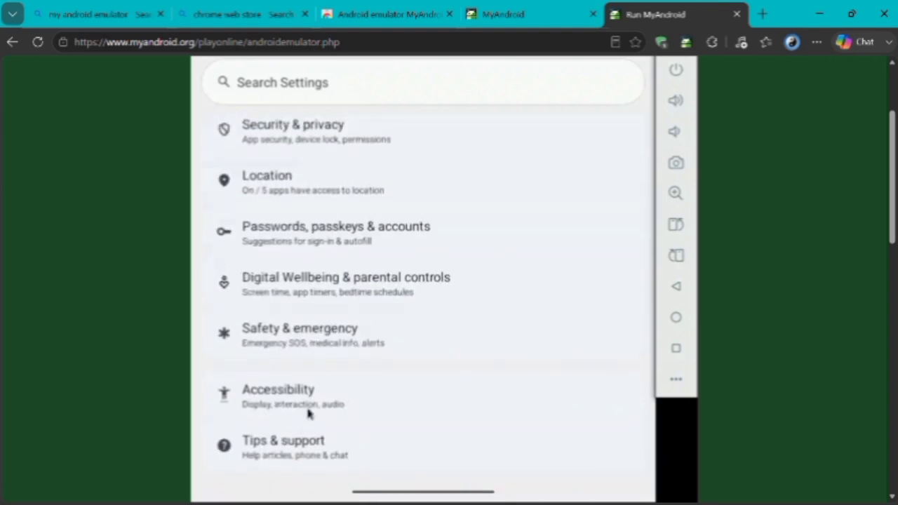
scroll(309, 407, "up", 5)
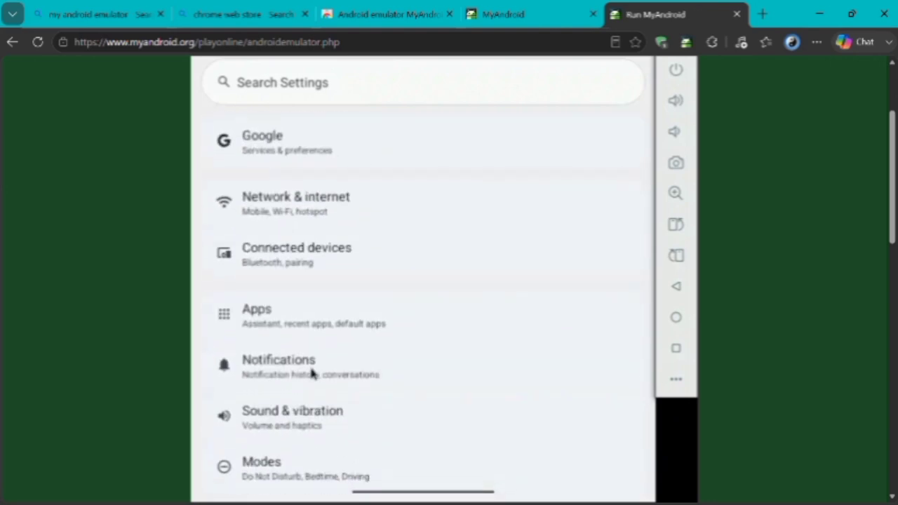